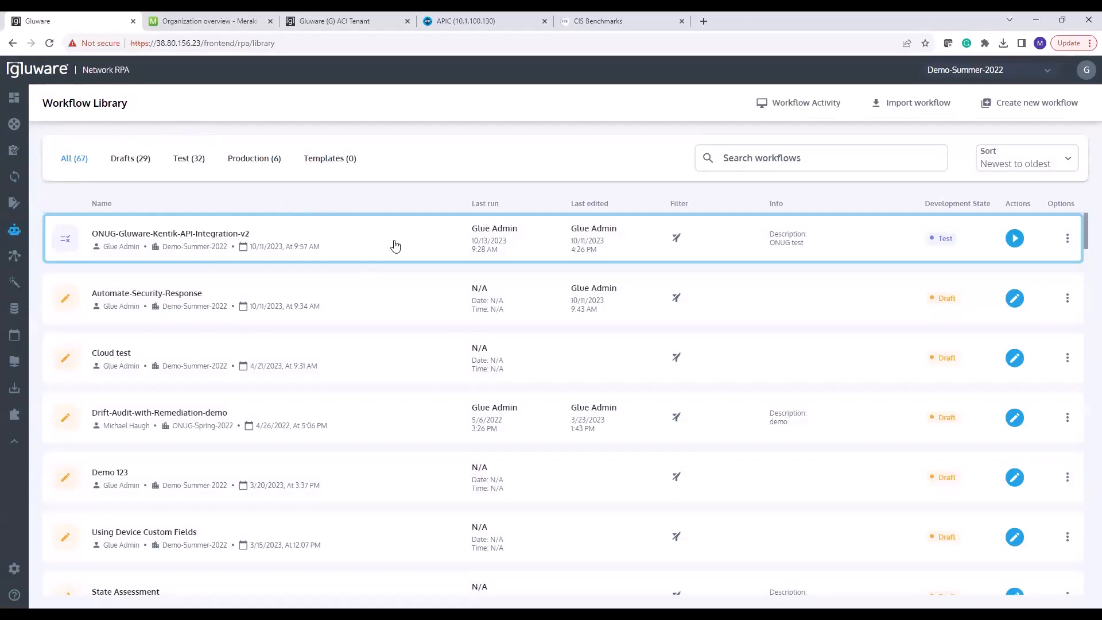
Step: Open the ONUG-Gluware-Kentik-API-Integration-v2 workflow for editing and examine its task sequence from the start to both branch ends
left_click(1068, 238)
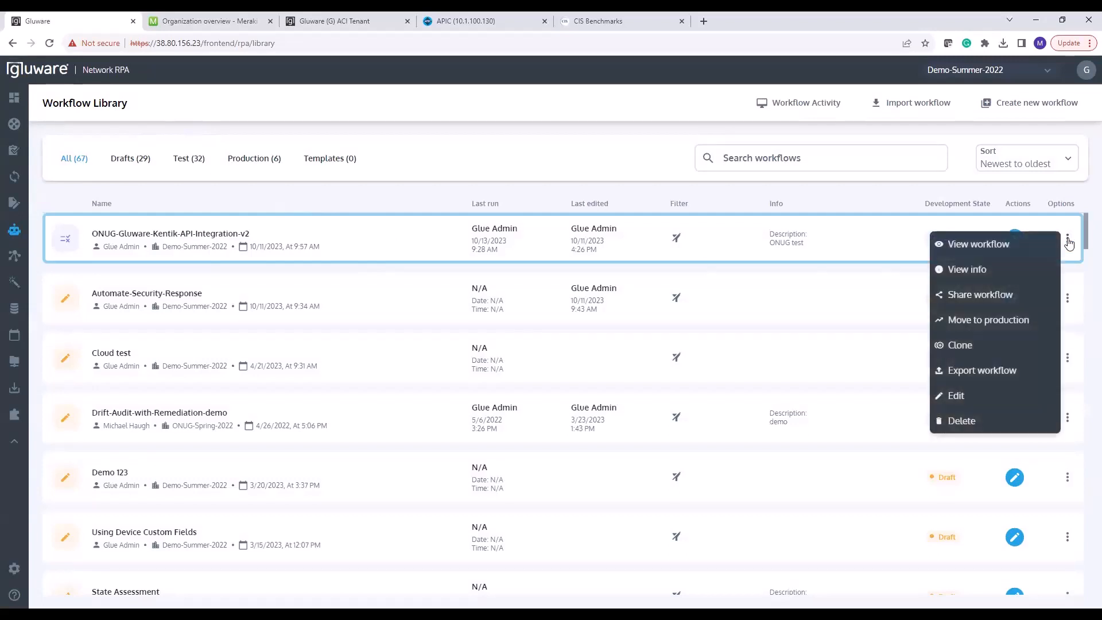
left_click(957, 397)
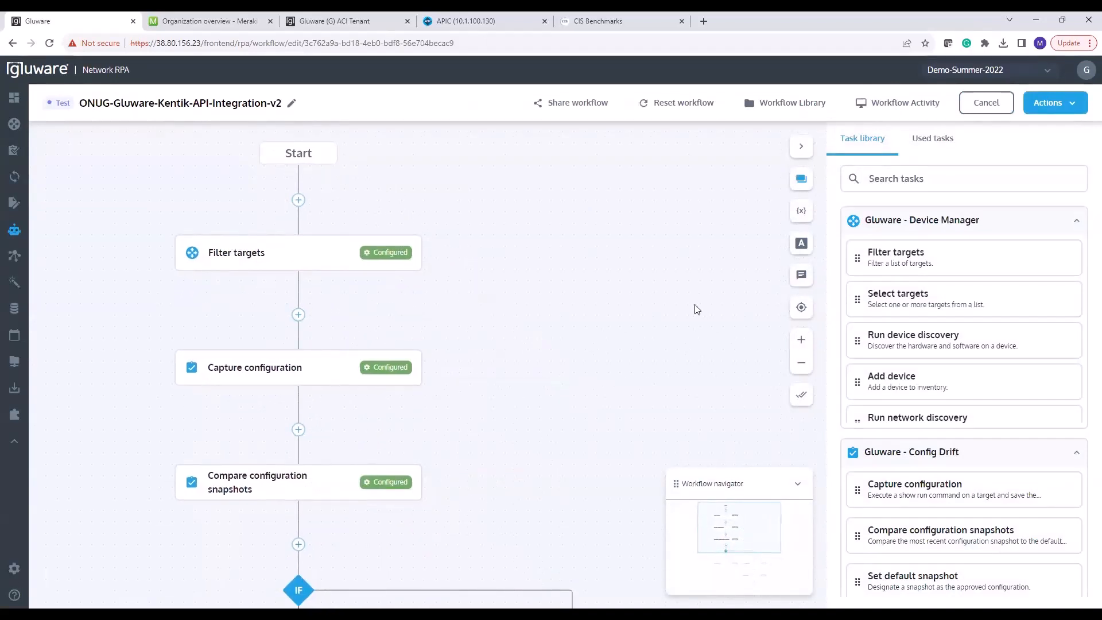
scroll(561, 406, "down", 5)
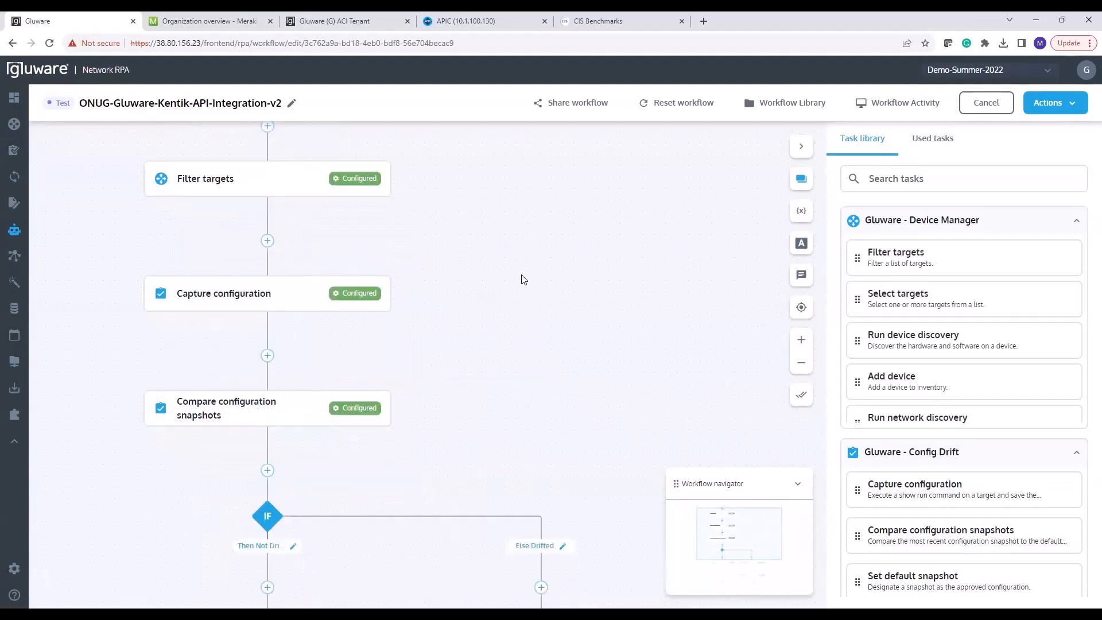
scroll(597, 379, "down", 2)
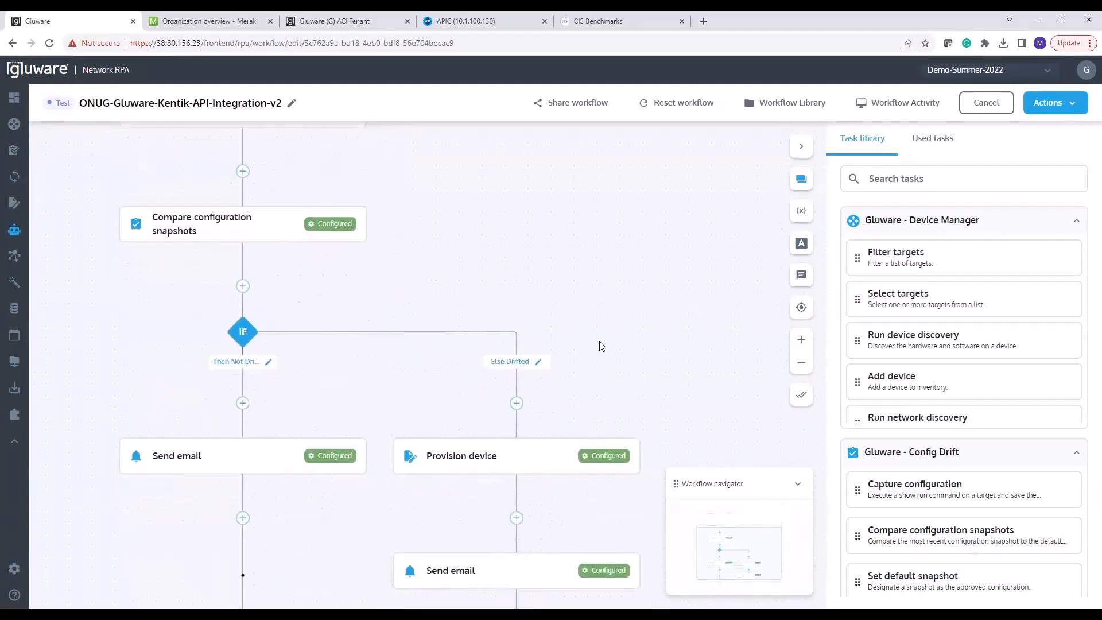
scroll(594, 292, "down", 2)
left_click_drag(568, 172, 488, 326)
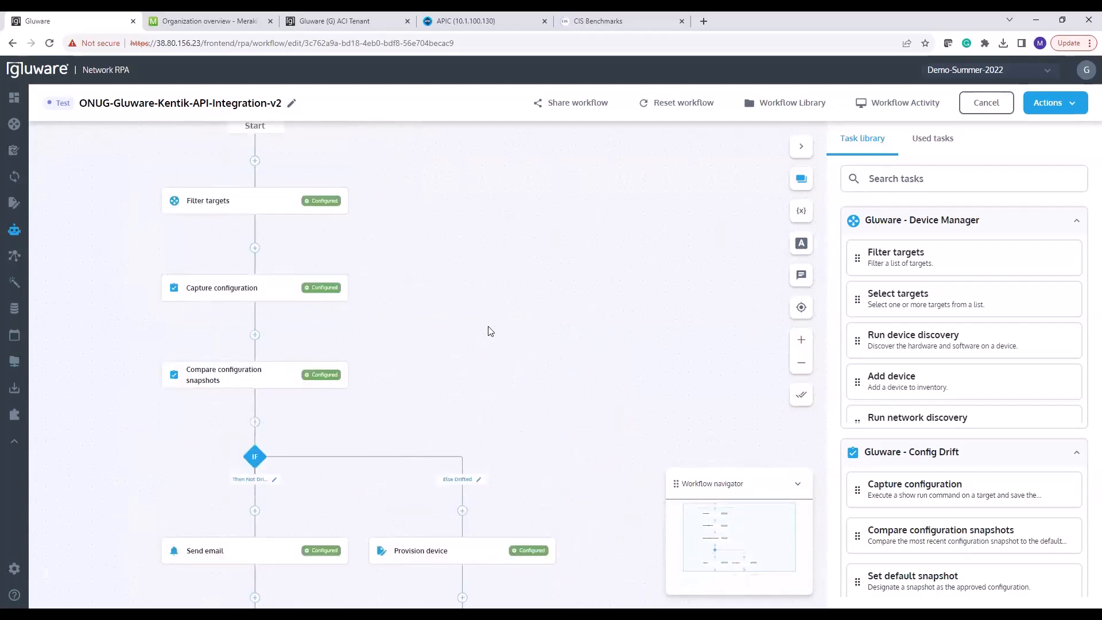
scroll(488, 318, "down", 1)
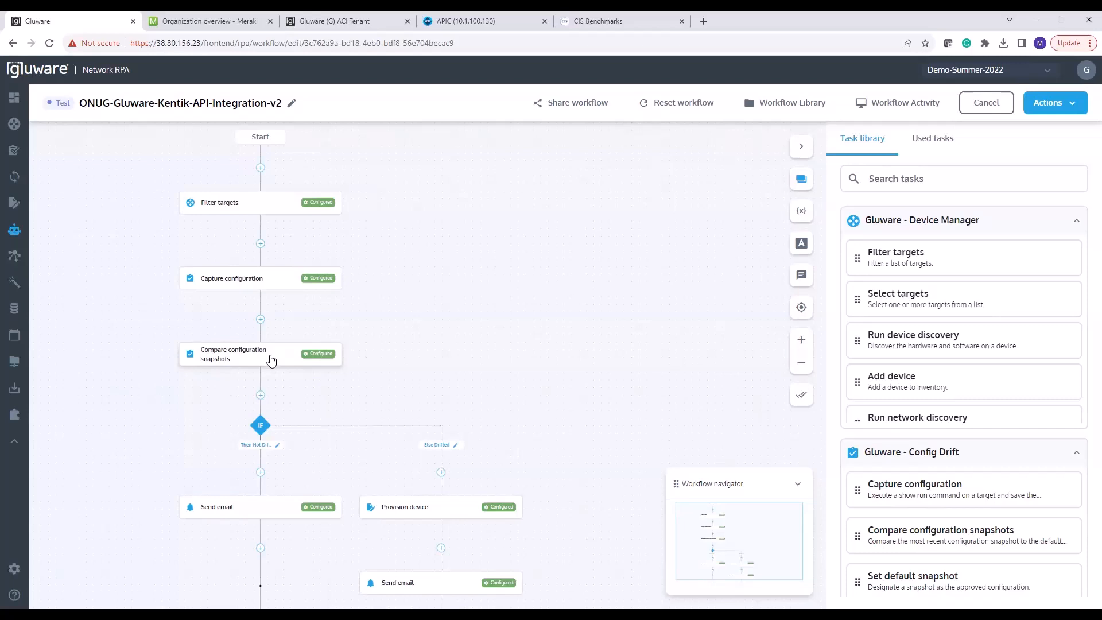
scroll(484, 285, "down", 3)
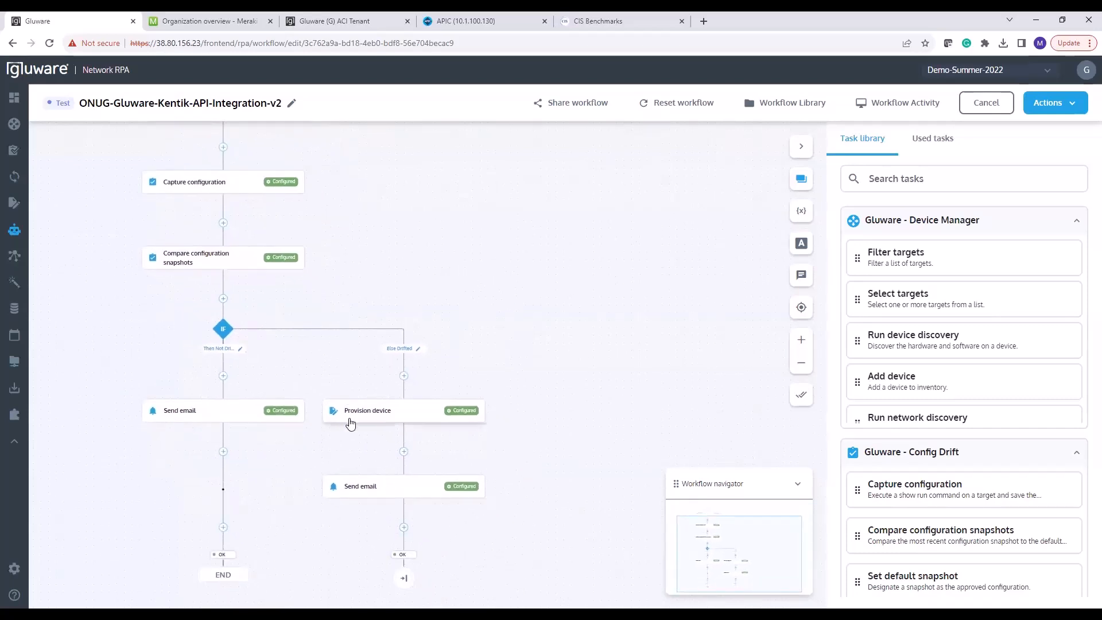
Step: Open the workflow's IF condition and examine its Config Drifted rule alongside the whole flow diagram
left_click(224, 330)
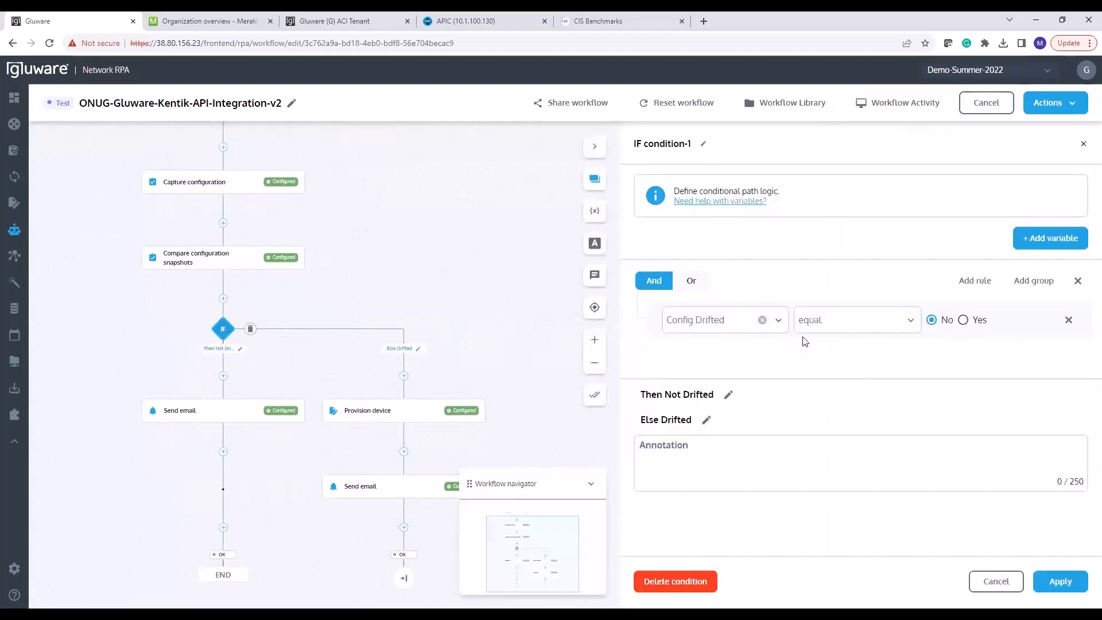
left_click_drag(197, 331, 203, 275)
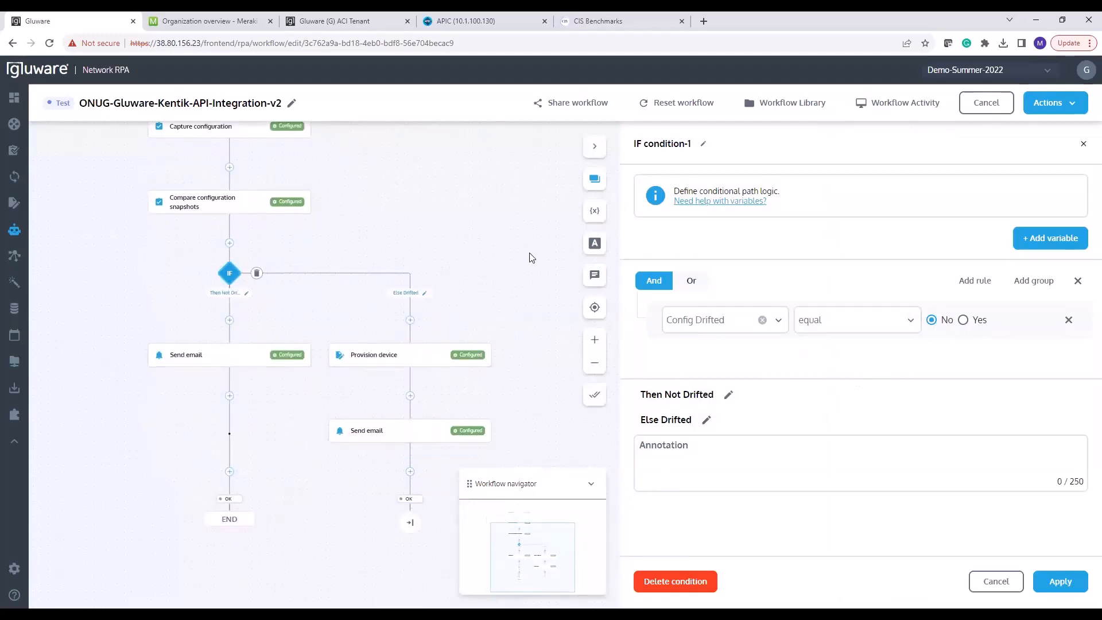
scroll(480, 263, "down", 2)
left_click_drag(453, 261, 416, 330)
scroll(449, 281, "down", 2)
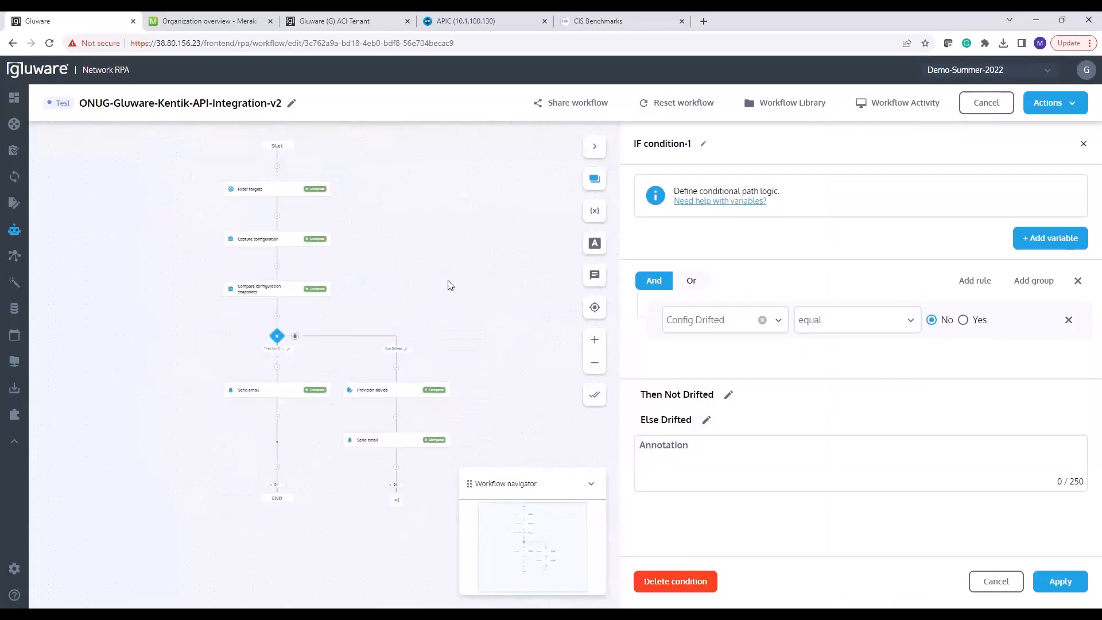
scroll(440, 267, "up", 1)
left_click_drag(441, 255, 406, 247)
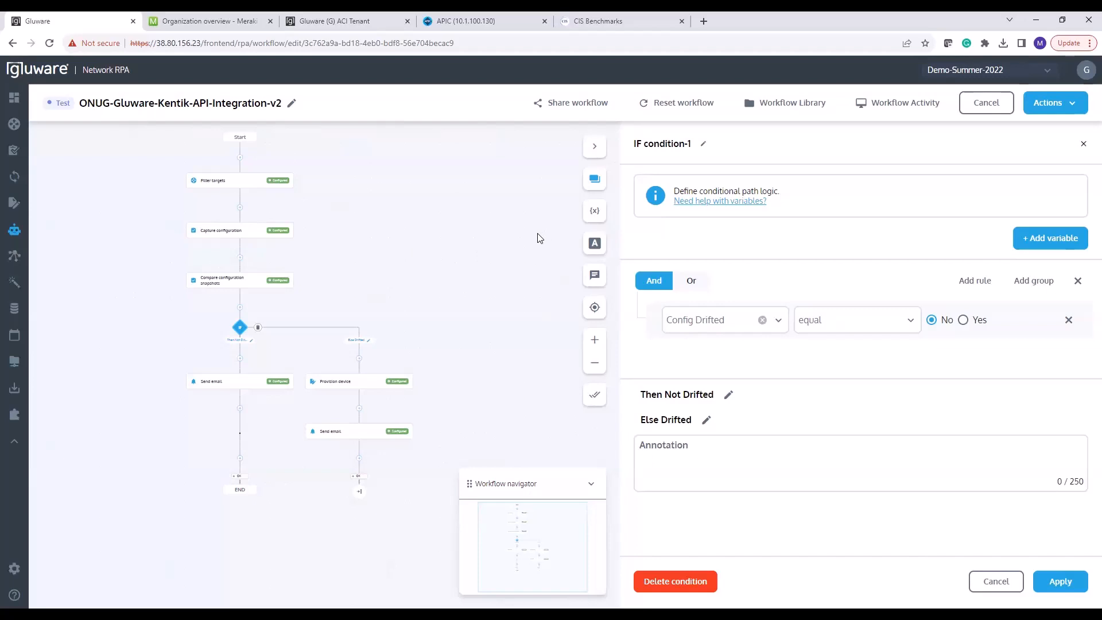
Step: Show the workflow variables and examine the value expression of the SITE variable
left_click(594, 211)
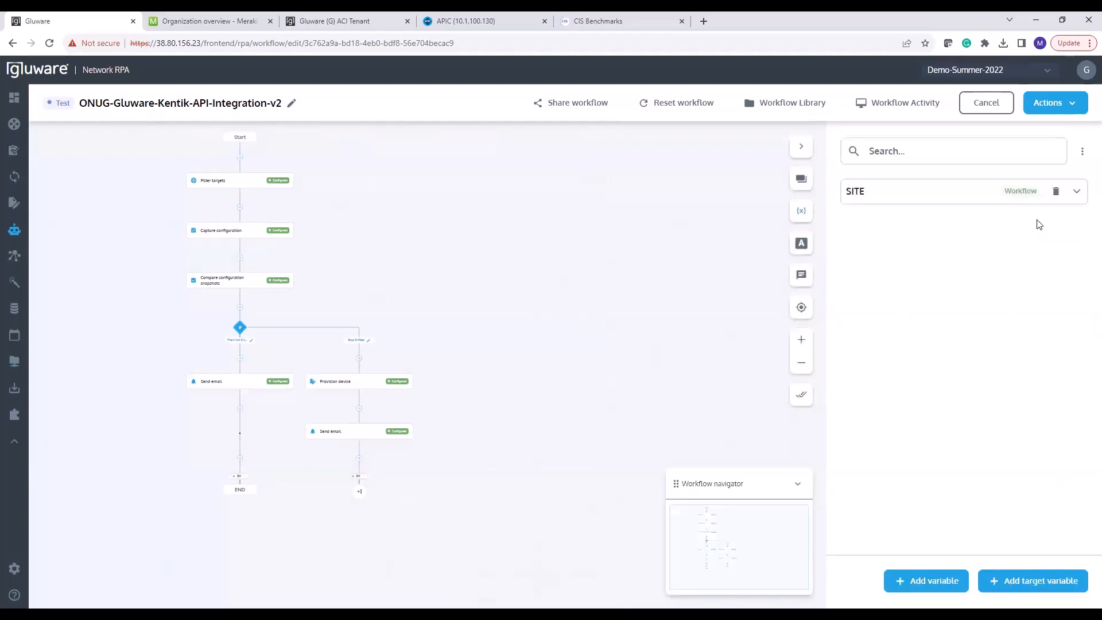
left_click(1077, 195)
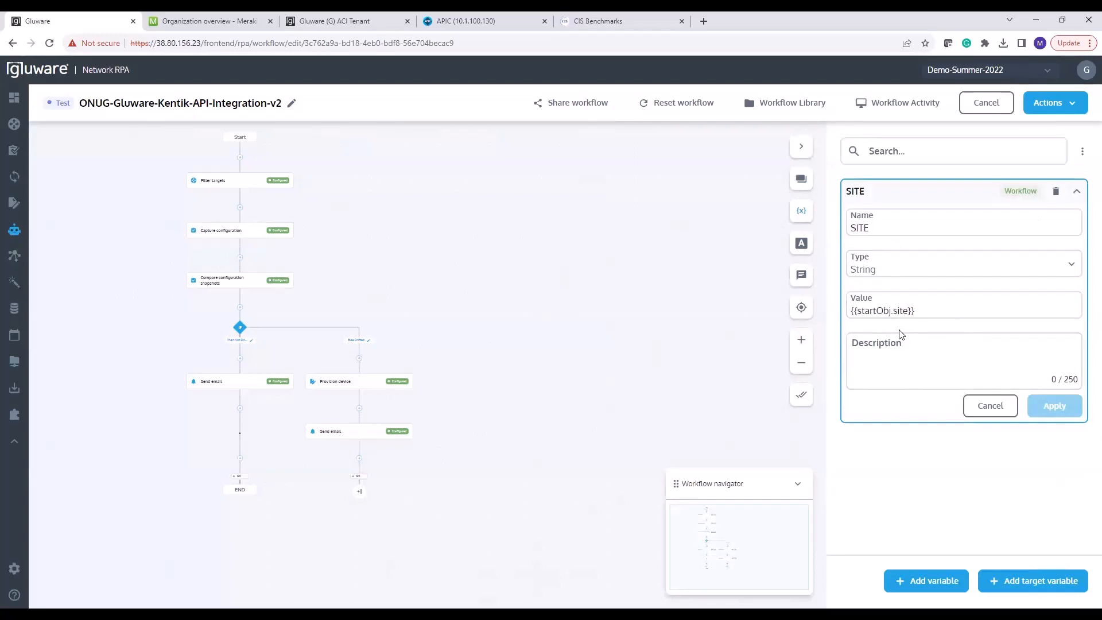
left_click_drag(938, 313, 848, 313)
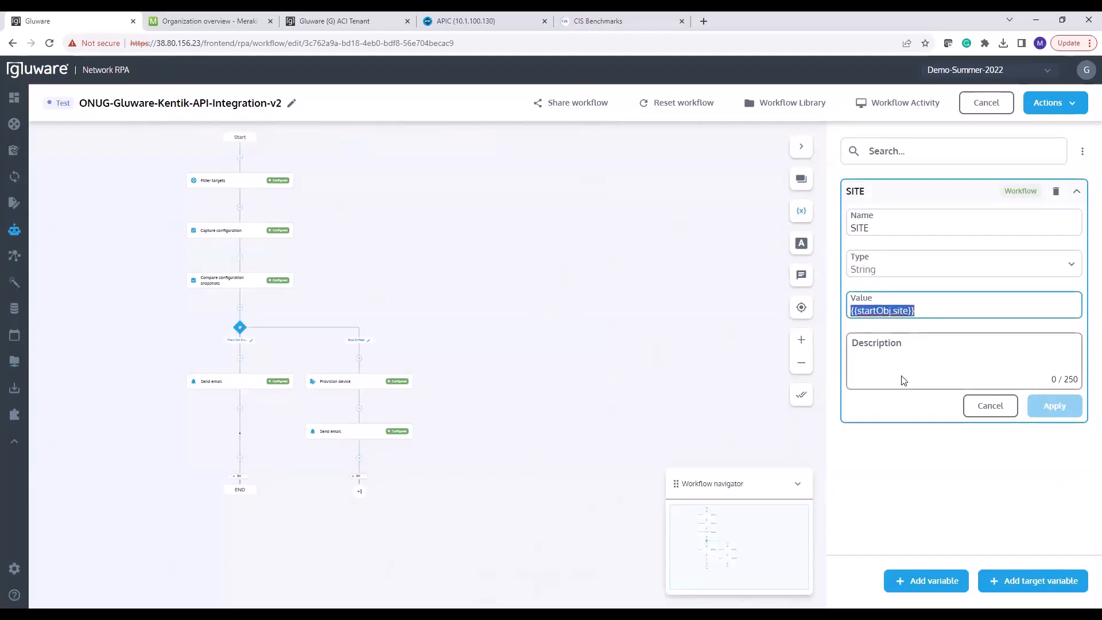
left_click(938, 307)
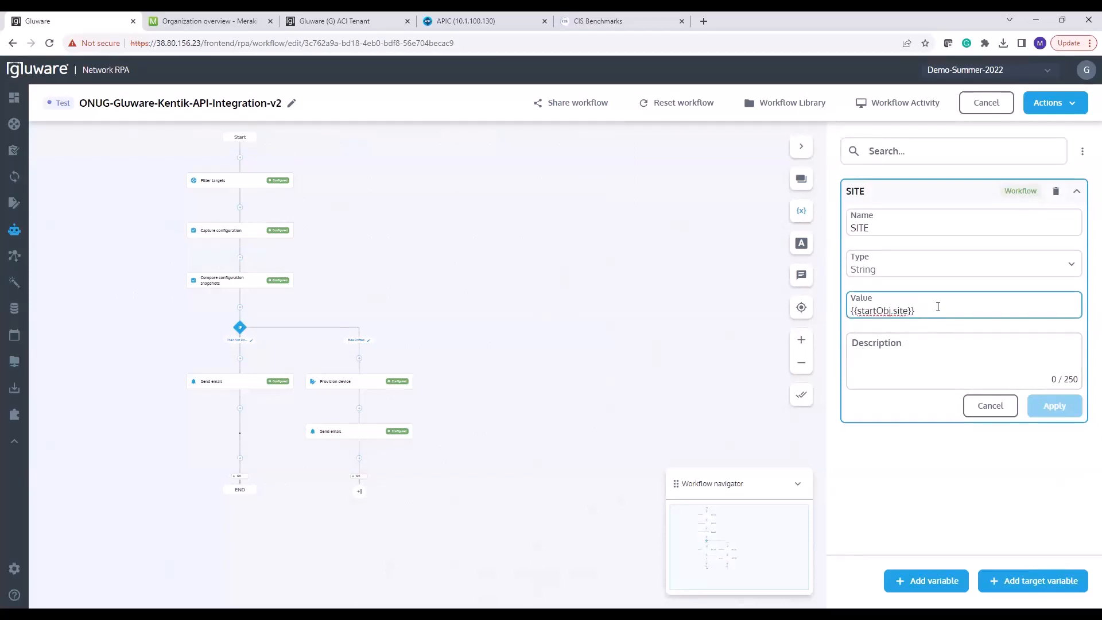
left_click_drag(891, 311, 857, 310)
left_click(938, 313)
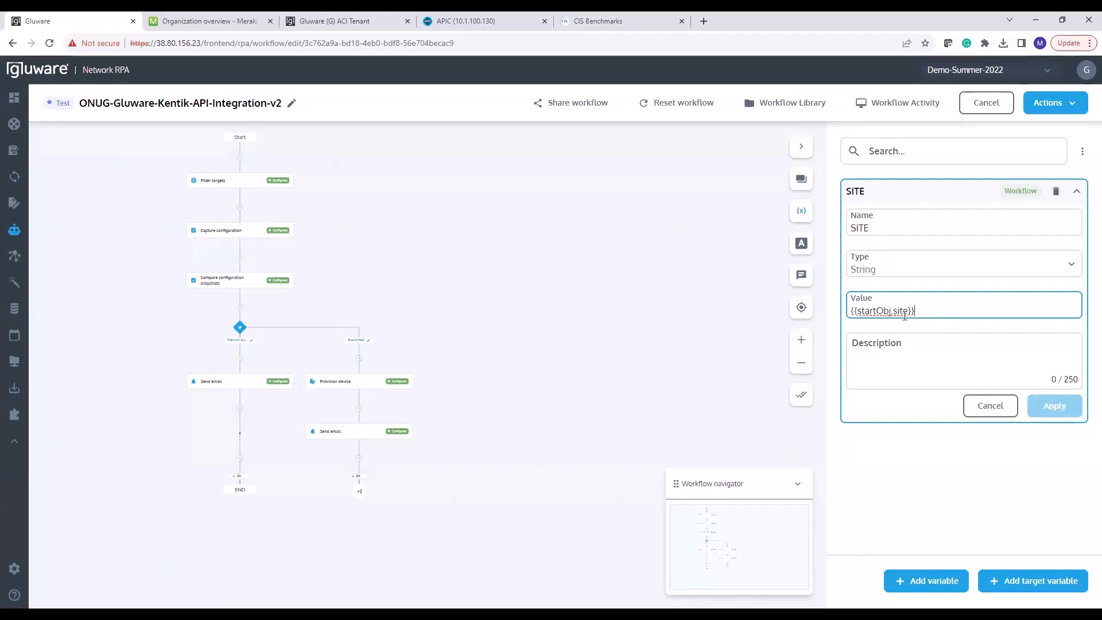
left_click_drag(938, 310, 830, 330)
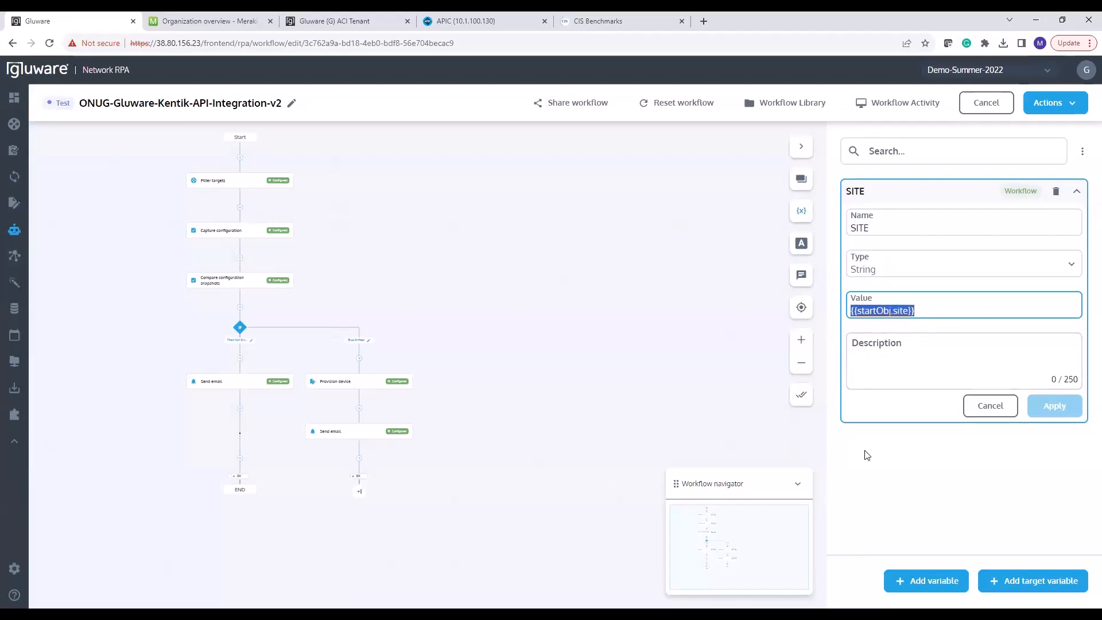
Step: Examine the Site Name rule of the Filter targets task, and leave the workflow editor without saving
left_click(248, 186)
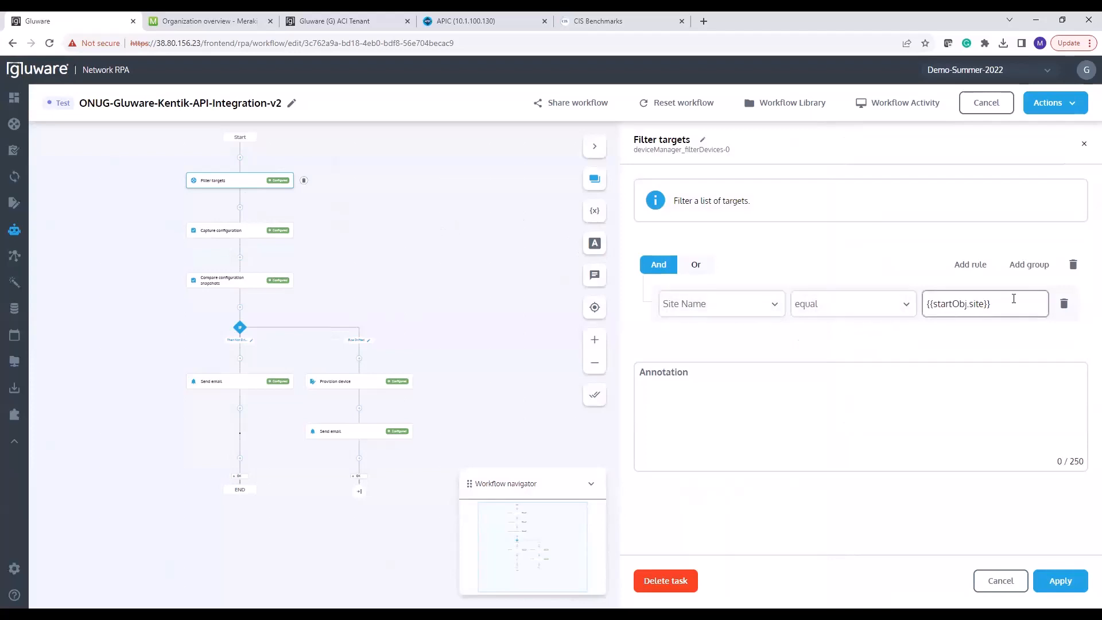
left_click_drag(1016, 304, 927, 344)
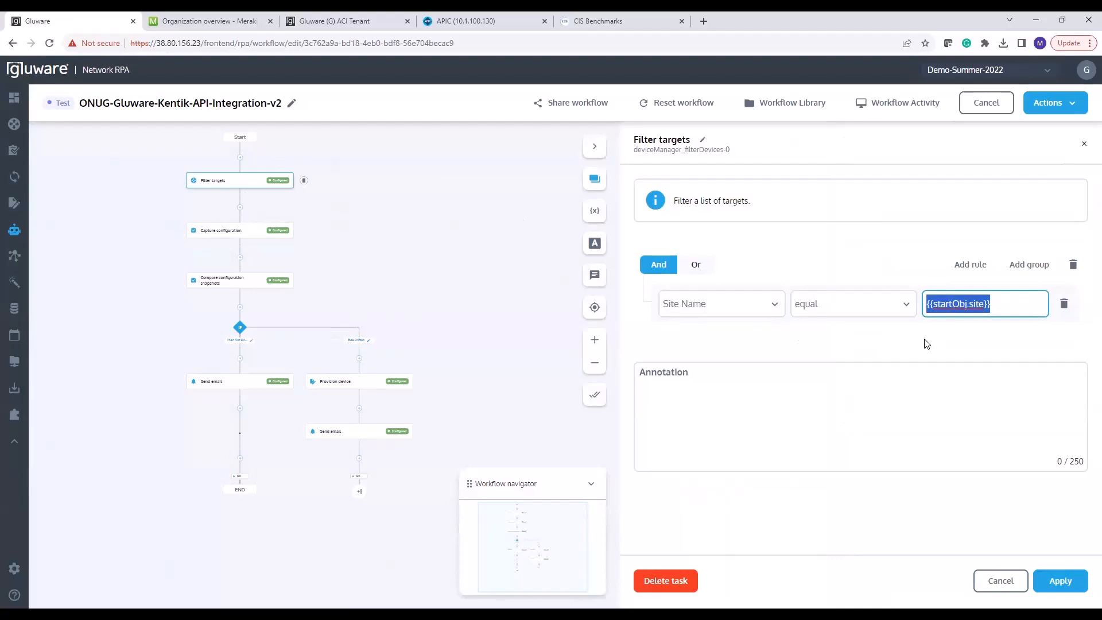
left_click(927, 343)
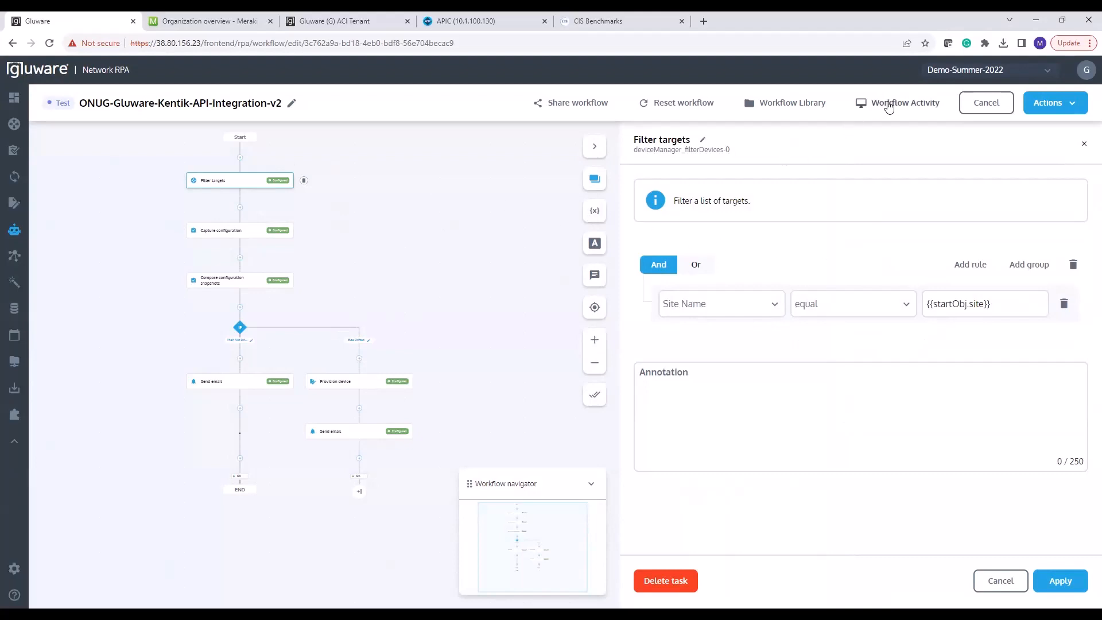
left_click(986, 103)
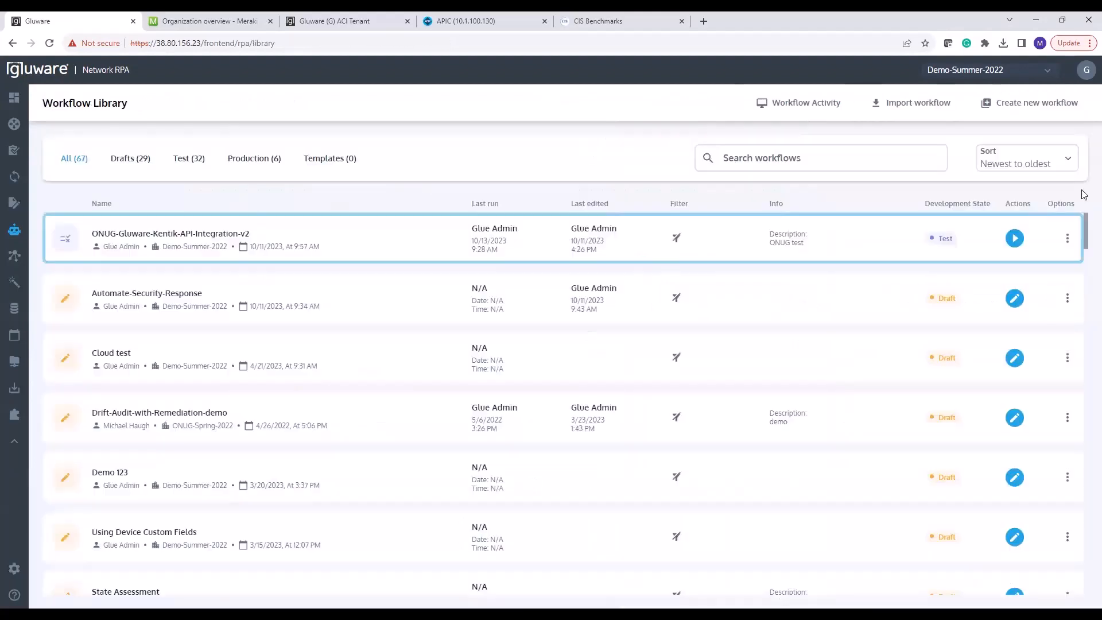
Step: Open the info of the ONUG-Gluware-Kentik-API-Integration-v2 workflow and examine the run URL in its API reference
left_click(1068, 238)
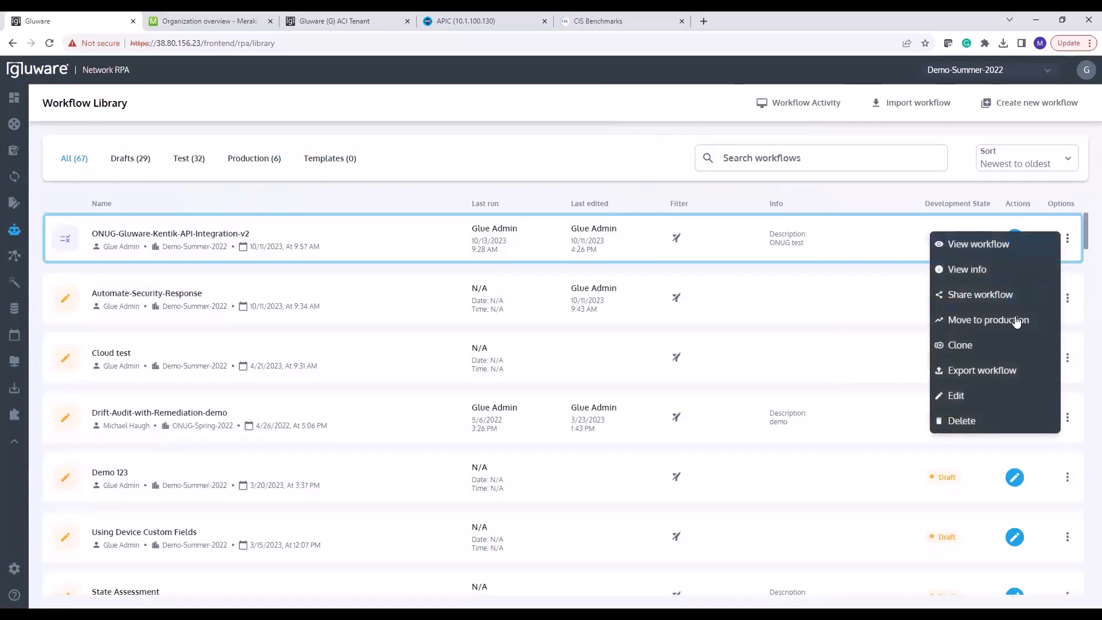
left_click(958, 271)
scroll(997, 384, "down", 2)
scroll(997, 390, "down", 1)
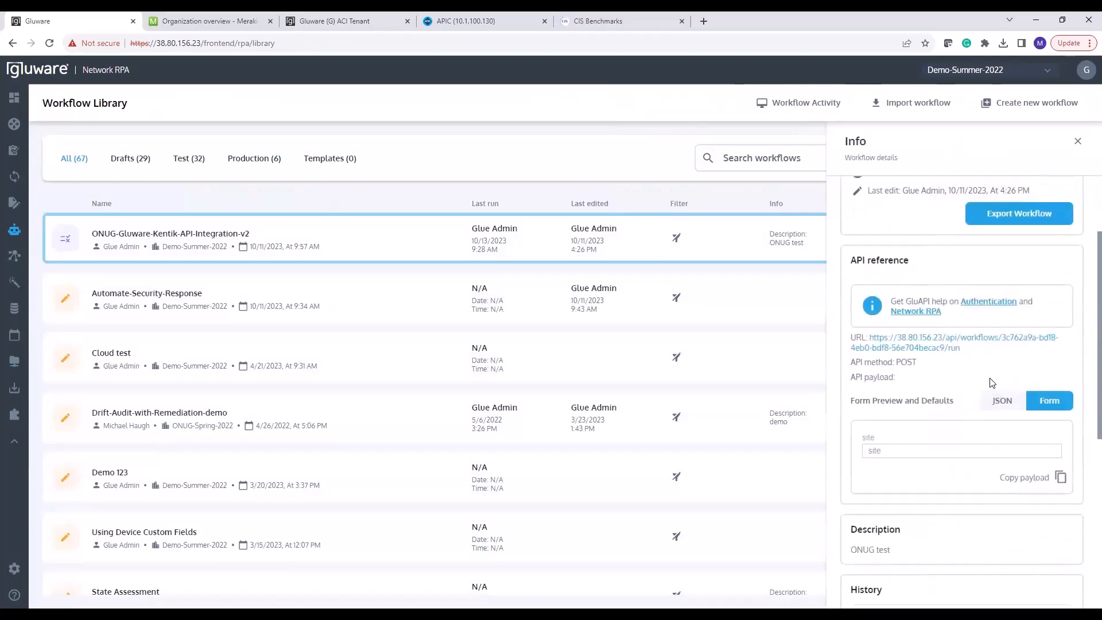
left_click_drag(976, 350, 849, 339)
left_click(993, 362)
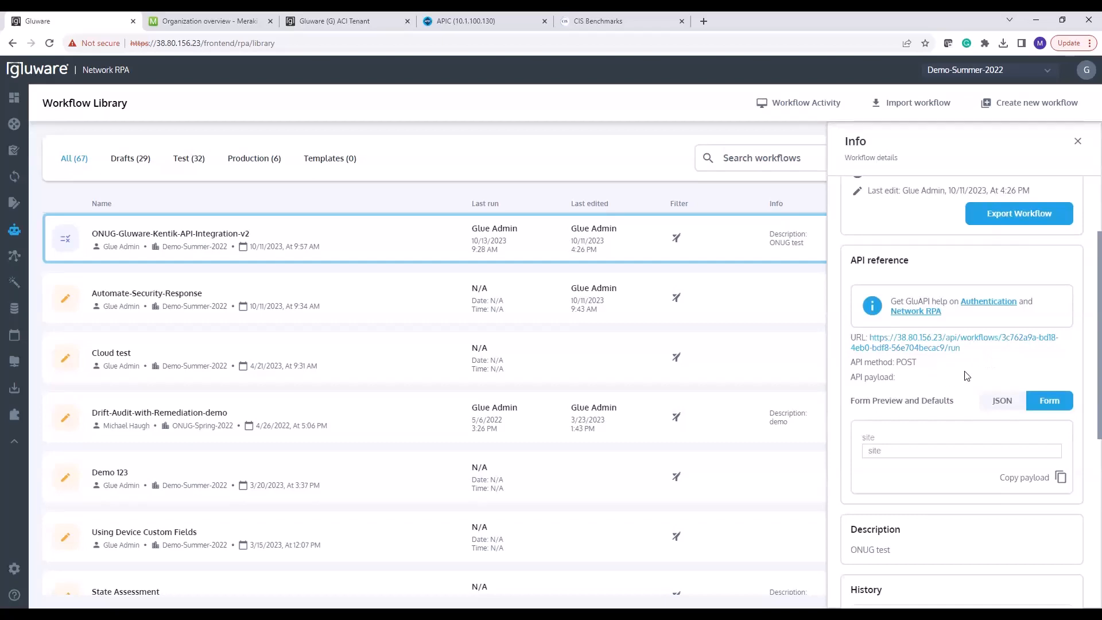
Step: Show the API payload preview as JSON, examine it with the run URL, and close the workflow info
scroll(971, 376, "down", 1)
left_click(994, 349)
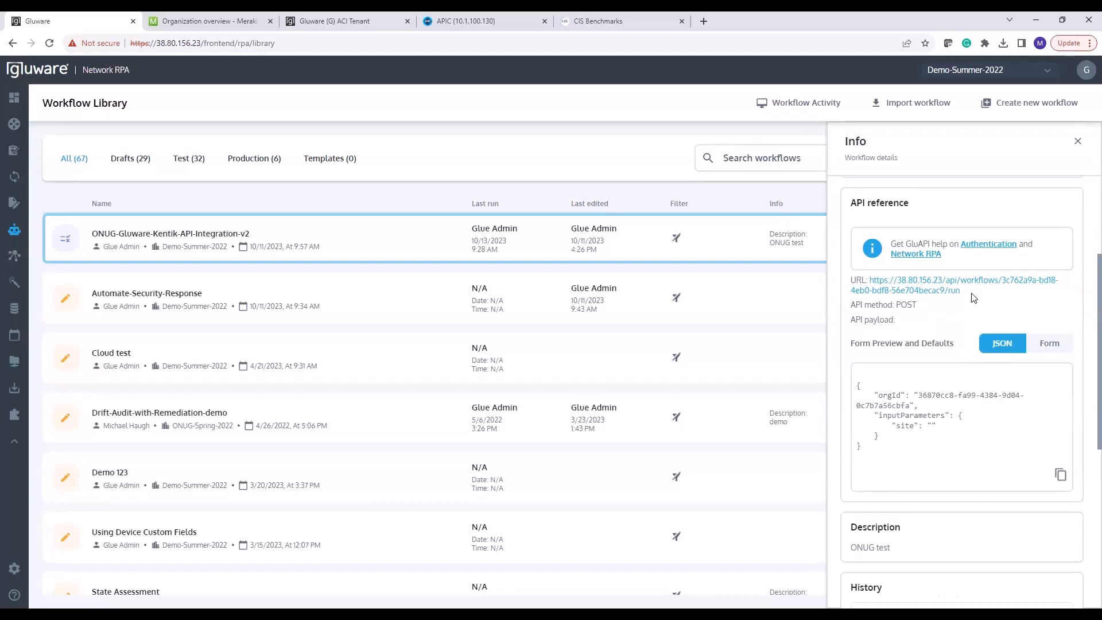
left_click_drag(974, 297, 872, 280)
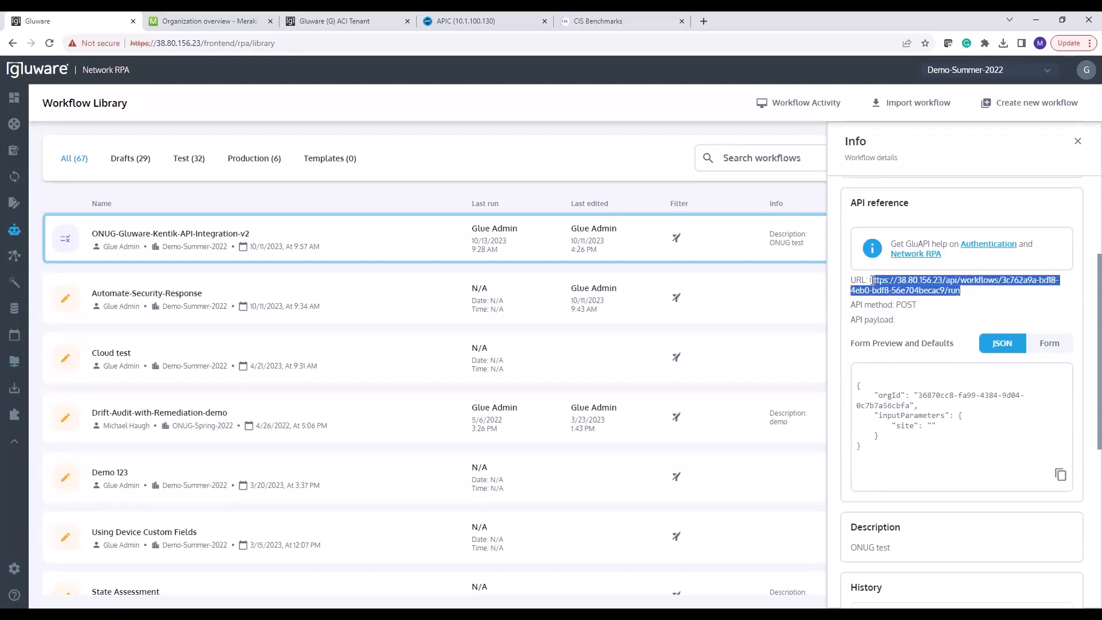
left_click(1002, 299)
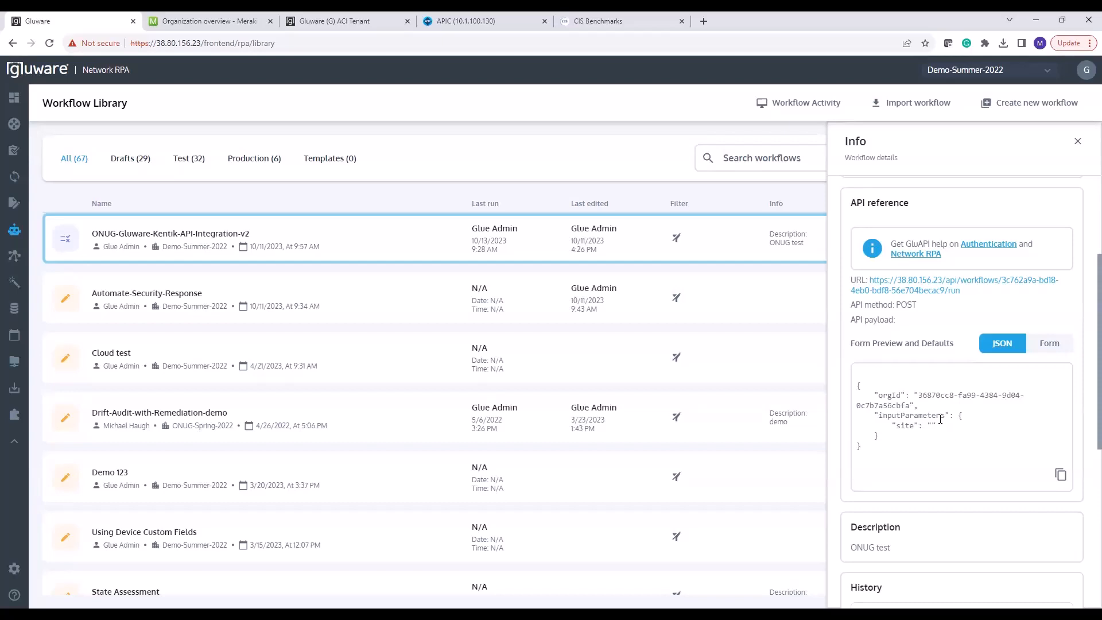
left_click(1078, 145)
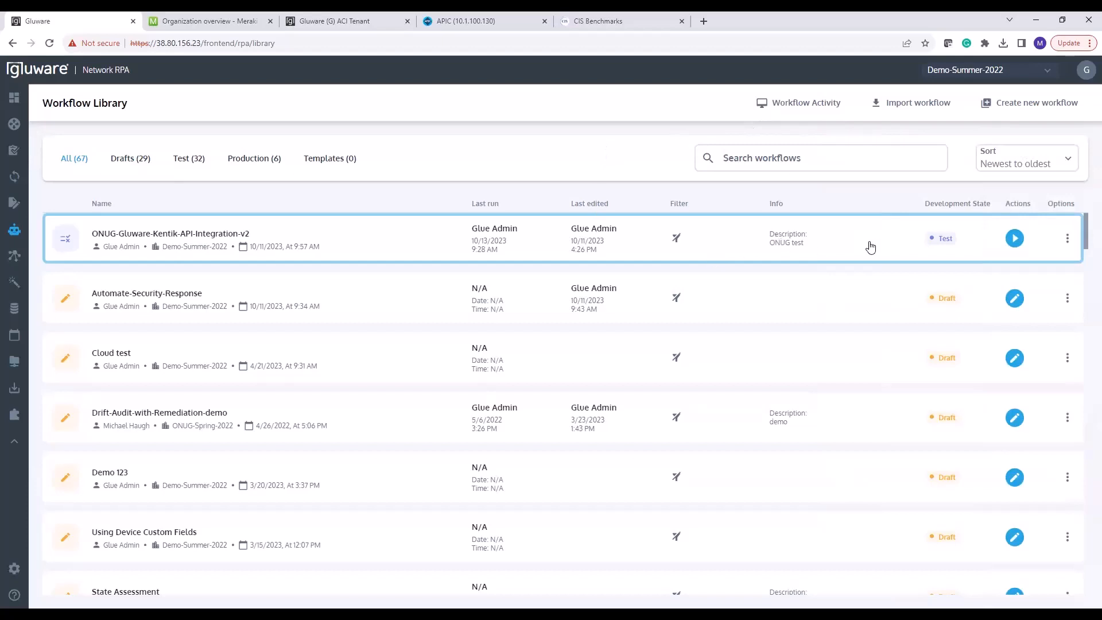
Step: Execute the ONUG-Gluware-Kentik-API-Integration-v2 workflow with the site parameter NYC, without prefiltering targets, and go to its activity
left_click(1015, 240)
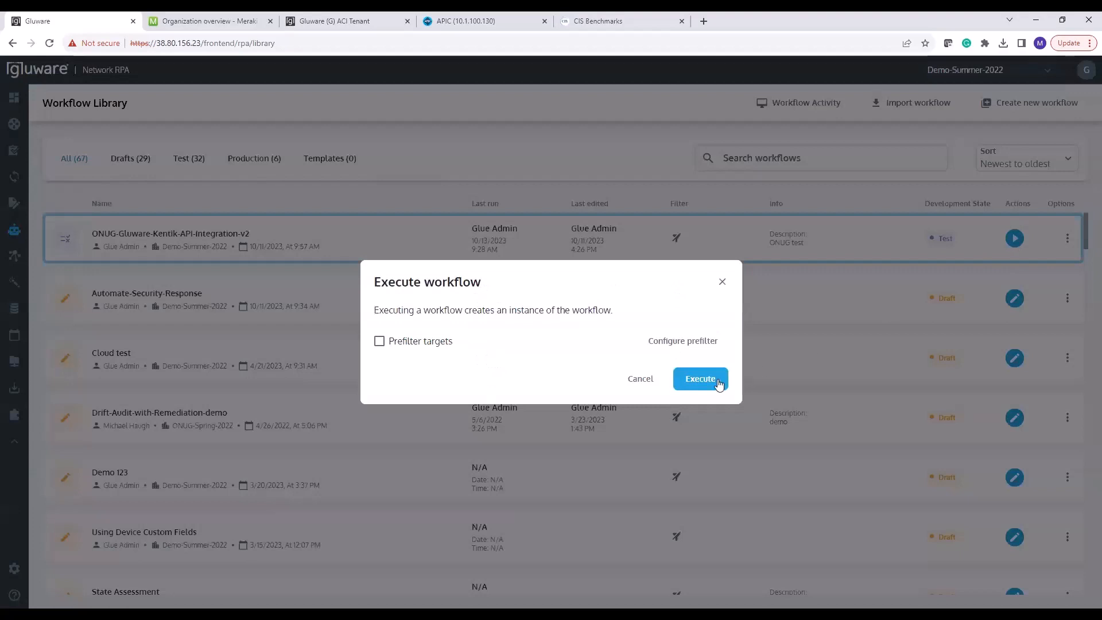
left_click(716, 383)
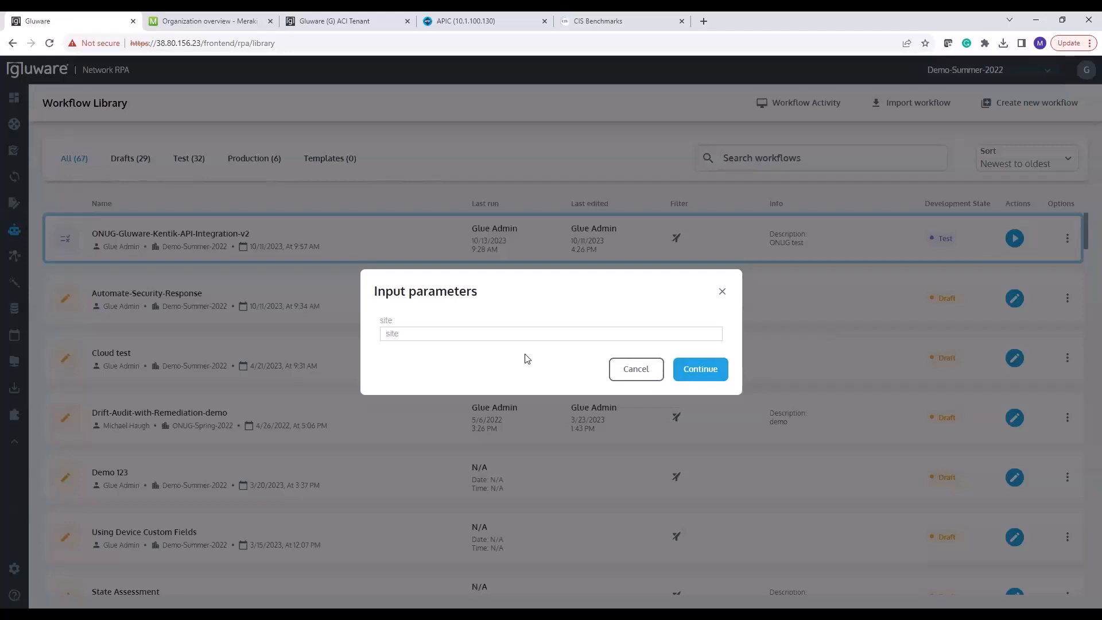
type("NYC")
left_click(686, 370)
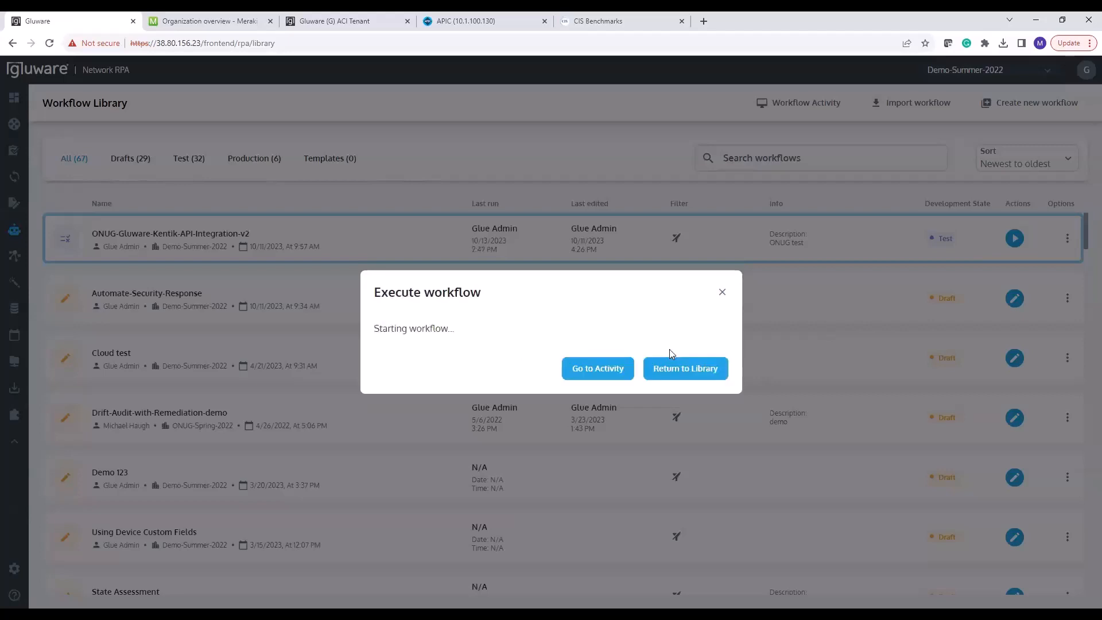
left_click(585, 373)
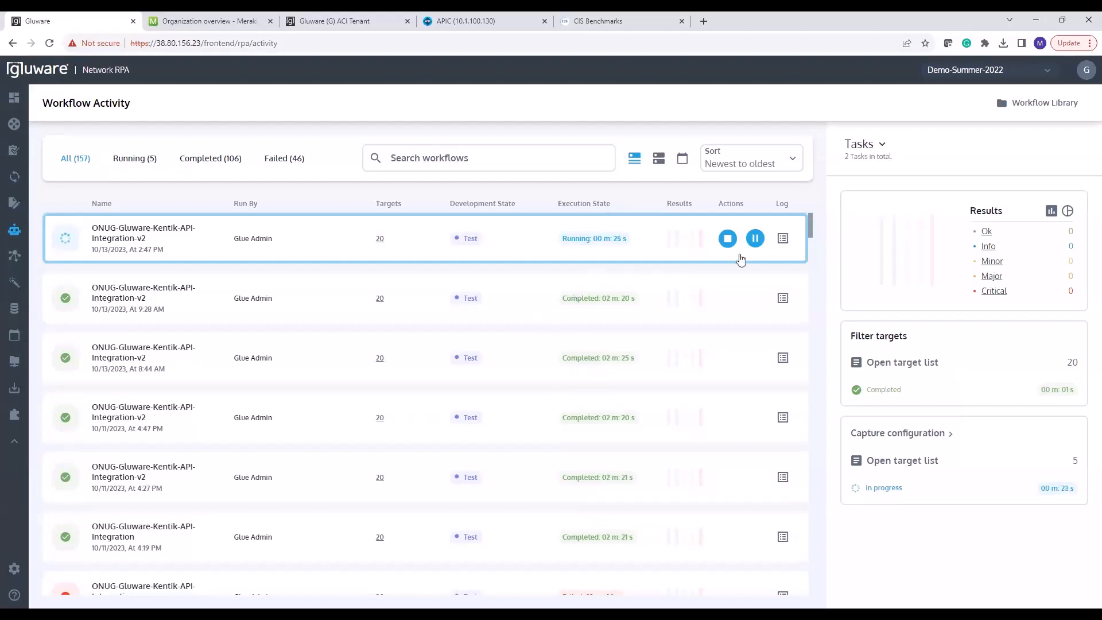
Step: Examine the targets of the running workflow and the progress of each of its tasks
left_click(887, 147)
left_click(878, 190)
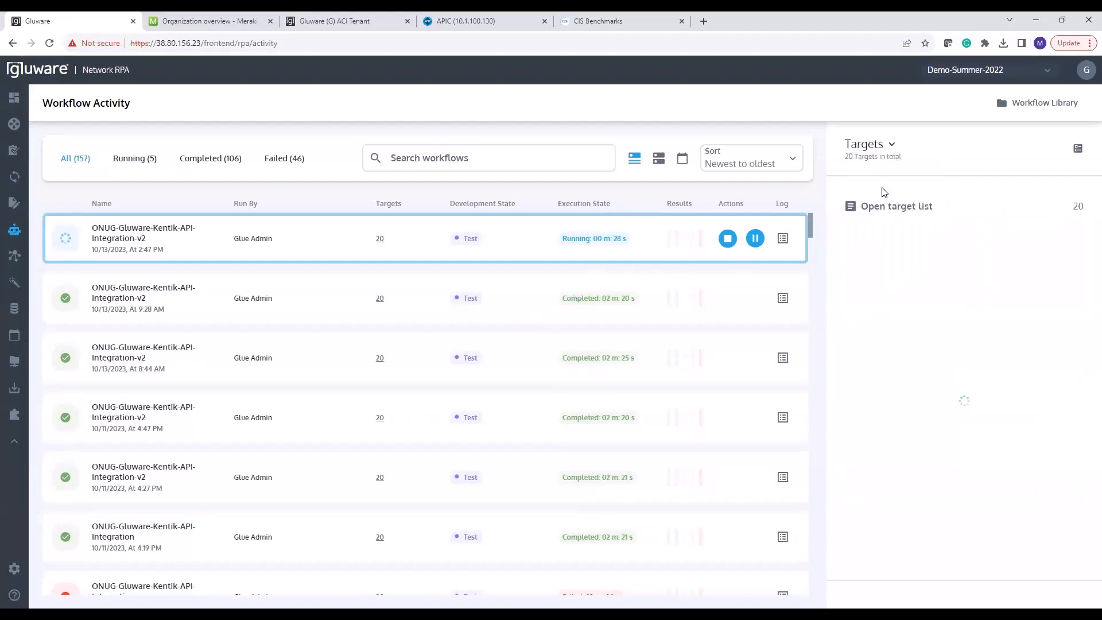
left_click(891, 145)
left_click(886, 216)
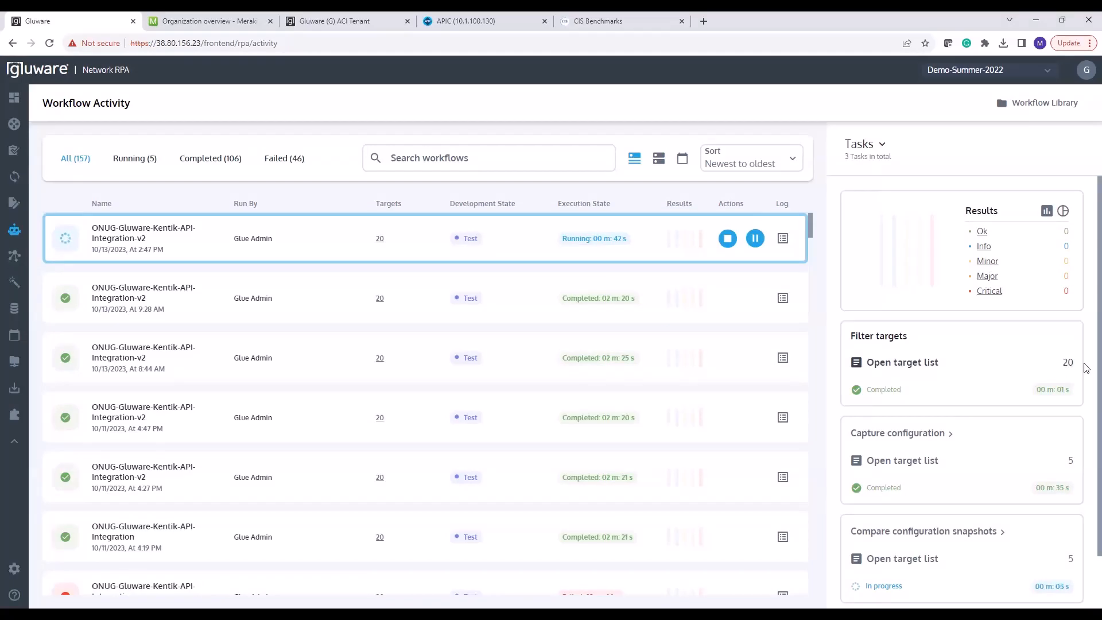
scroll(996, 454, "down", 1)
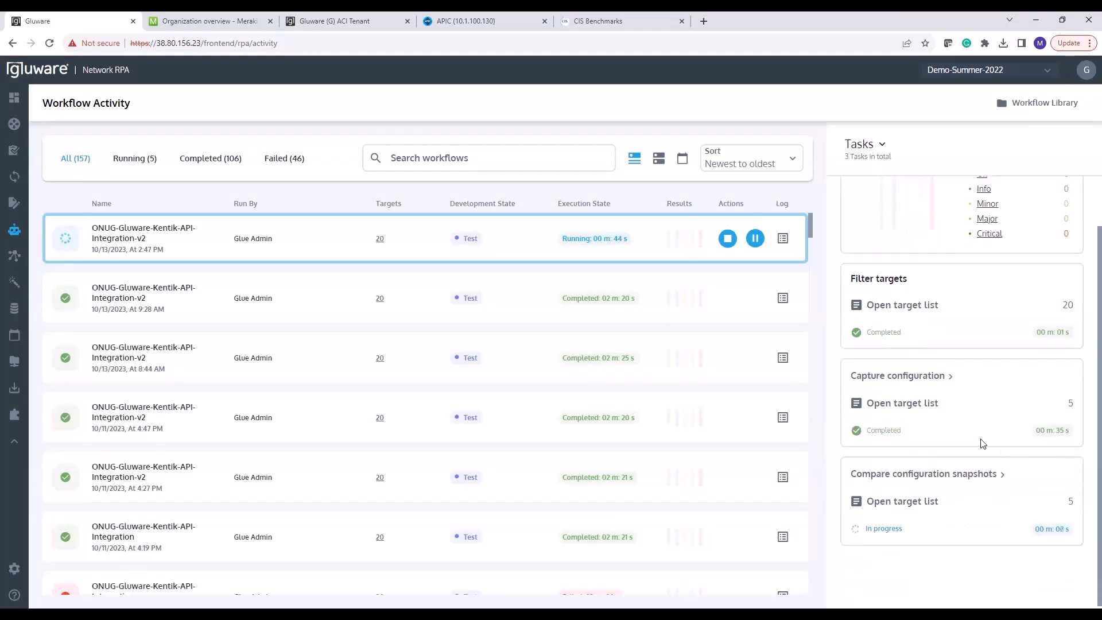
scroll(978, 396, "down", 1)
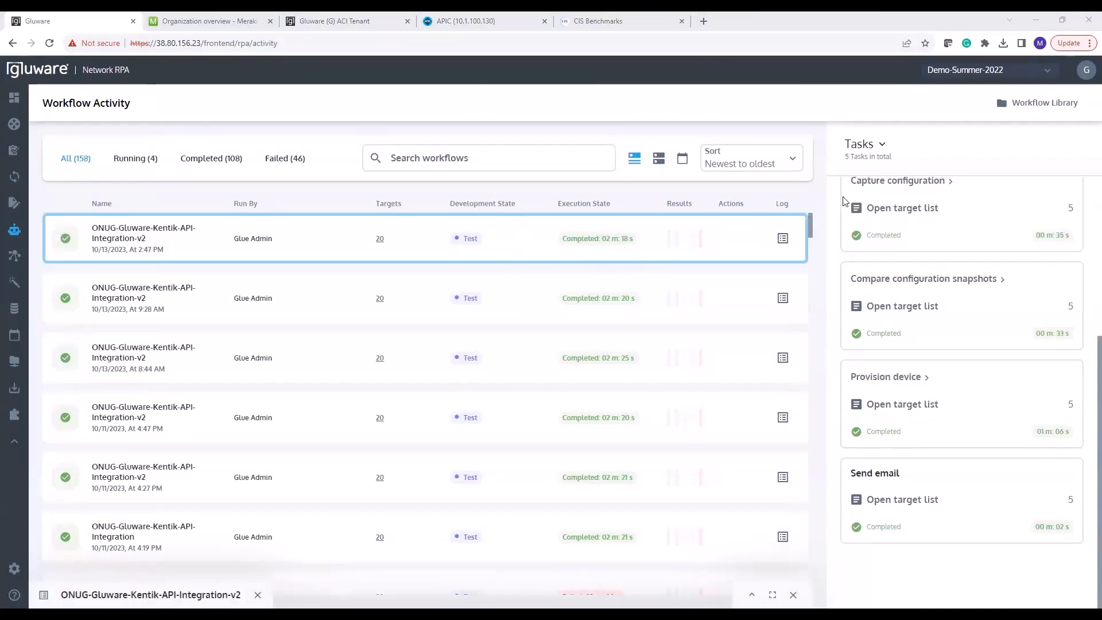
left_click(883, 144)
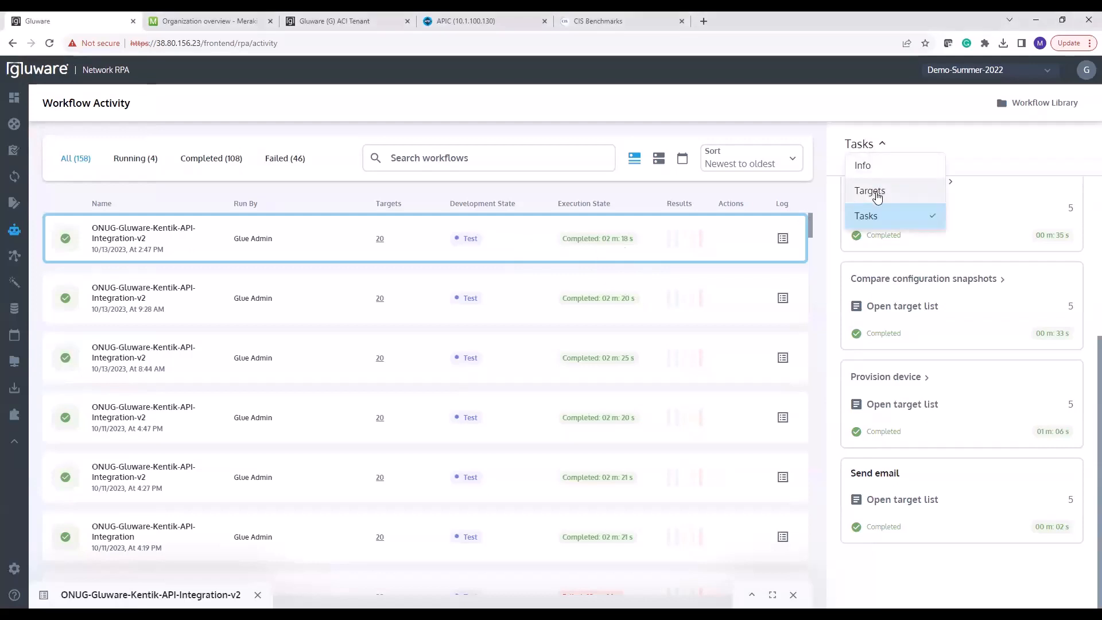
left_click(972, 153)
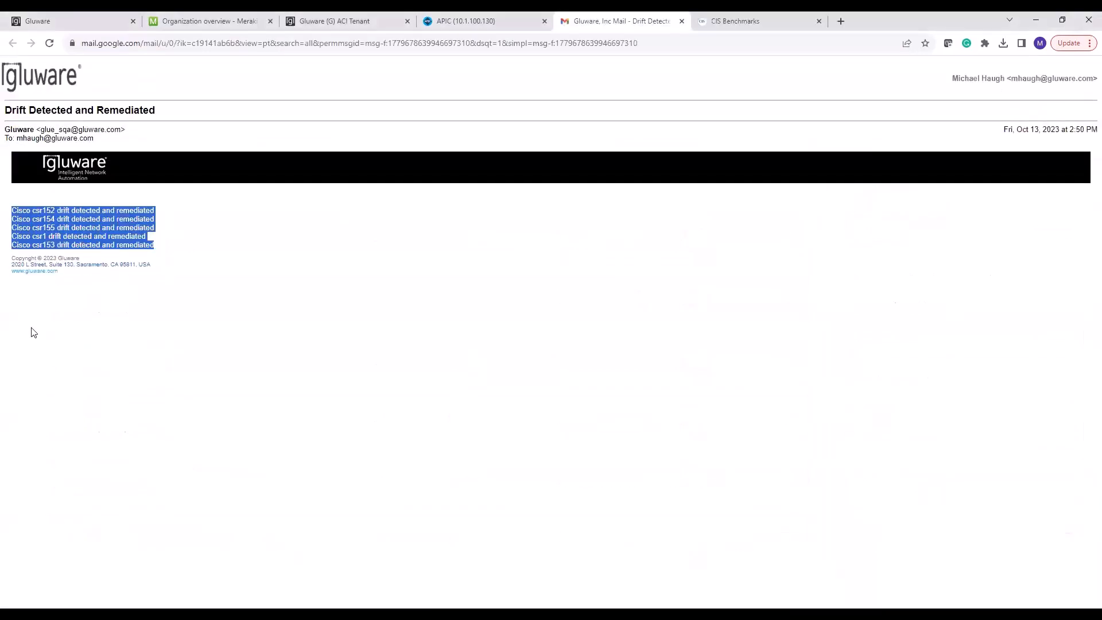
Step: Examine the list of remediated Cisco devices in the Drift Detected and Remediated email
left_click(211, 334)
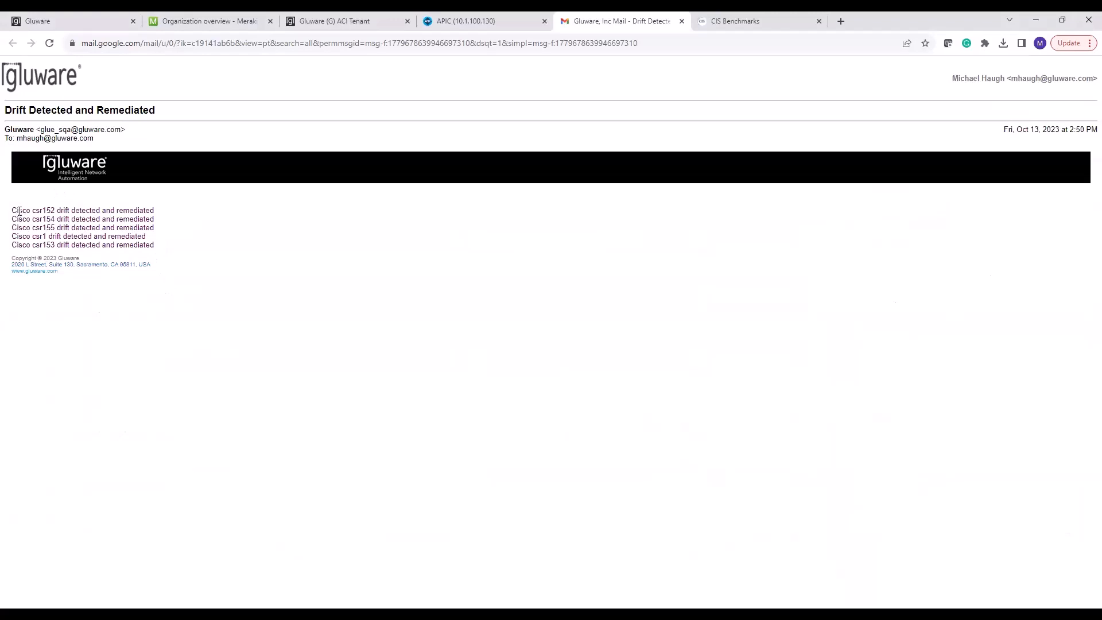
left_click_drag(56, 211, 170, 249)
left_click(192, 257)
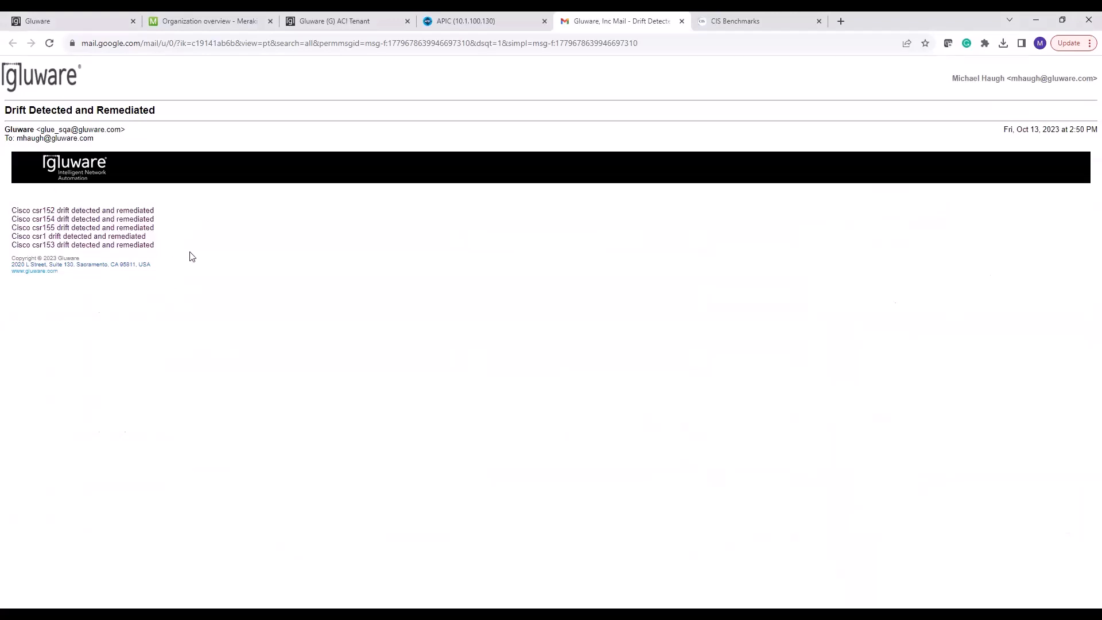